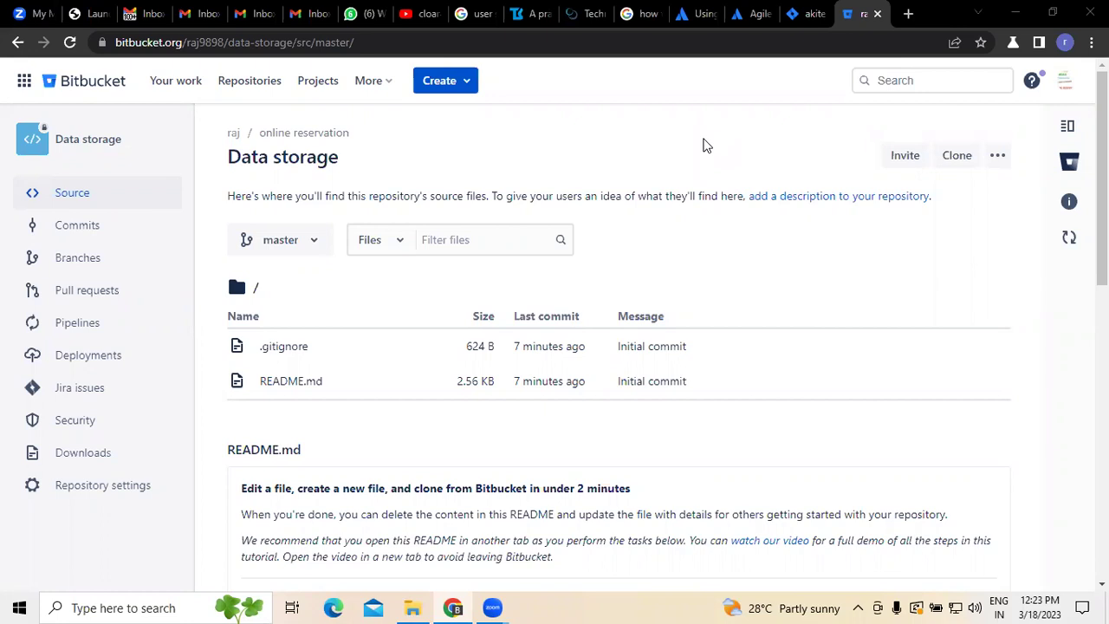
- Look through the branches and tags offered in the Data storage repository's branch selector
left_click(320, 243)
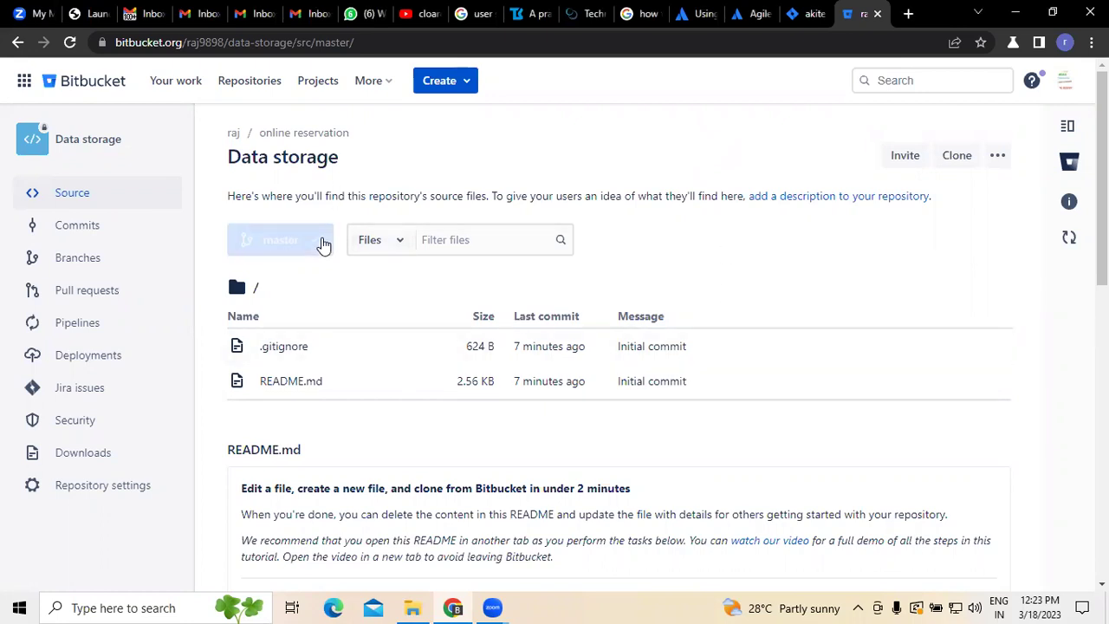
left_click(317, 330)
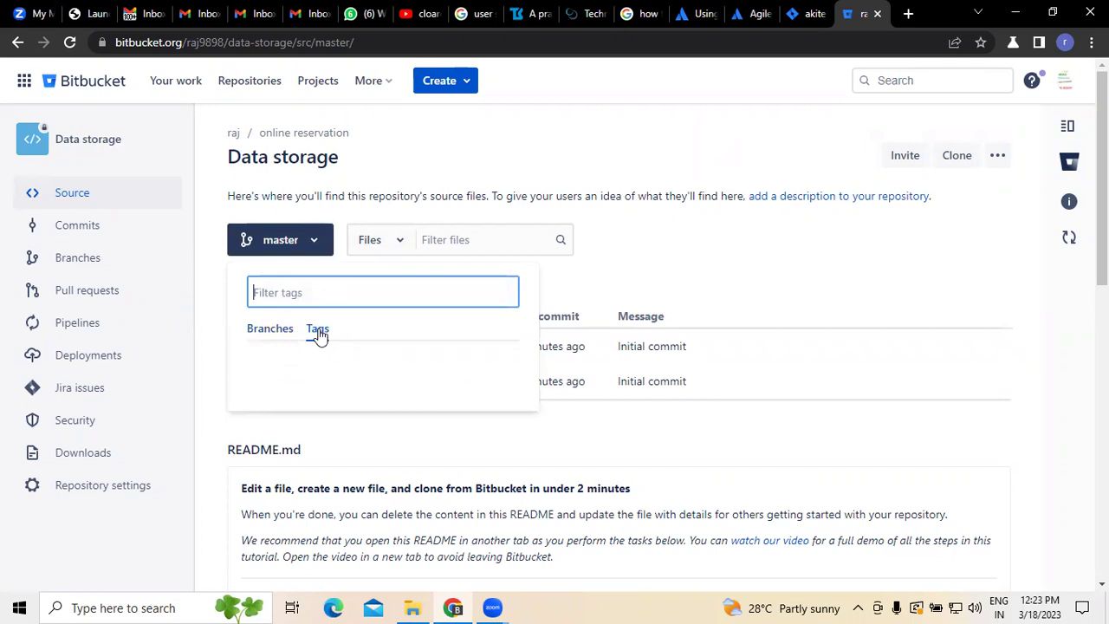
left_click(258, 342)
left_click(318, 342)
left_click(264, 333)
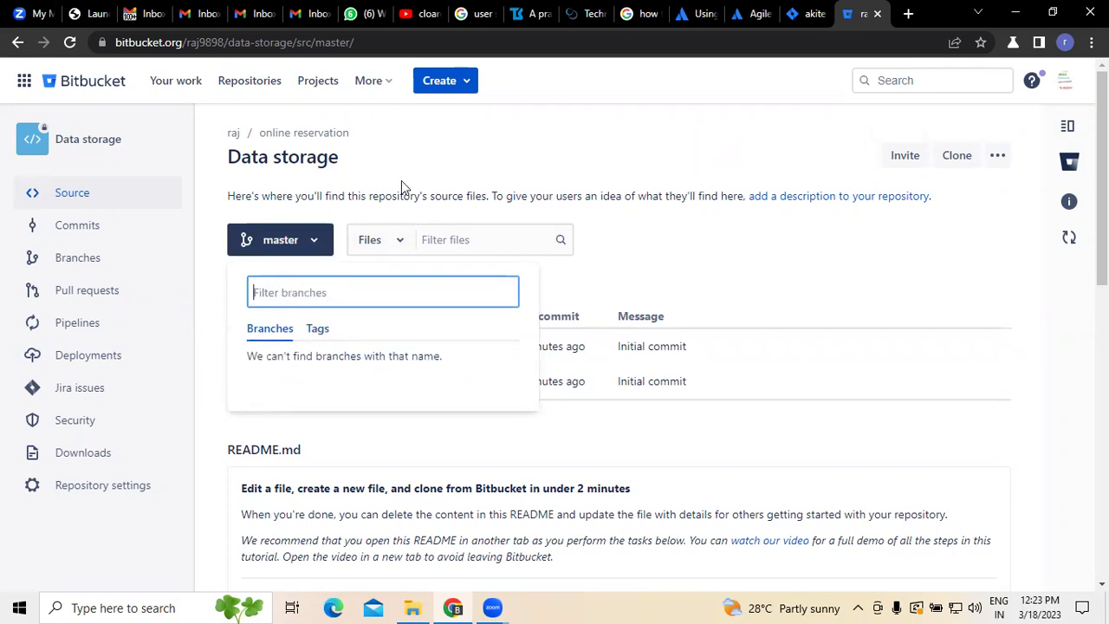
left_click(500, 136)
- Look over the Files and Code search options and the README on the repository's source page
left_click(390, 250)
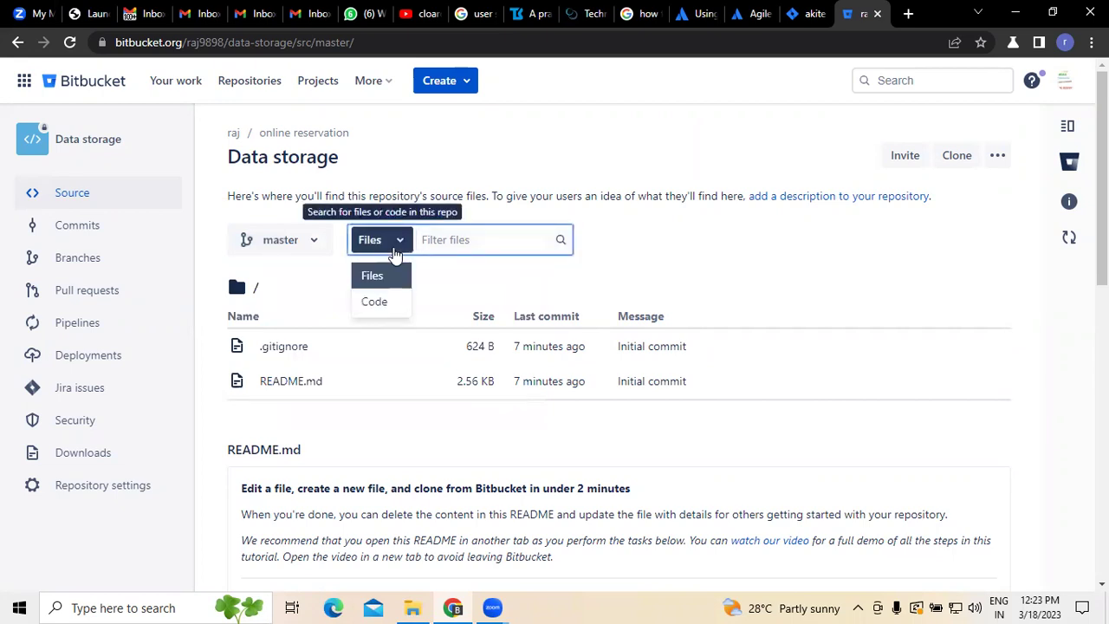
left_click(400, 277)
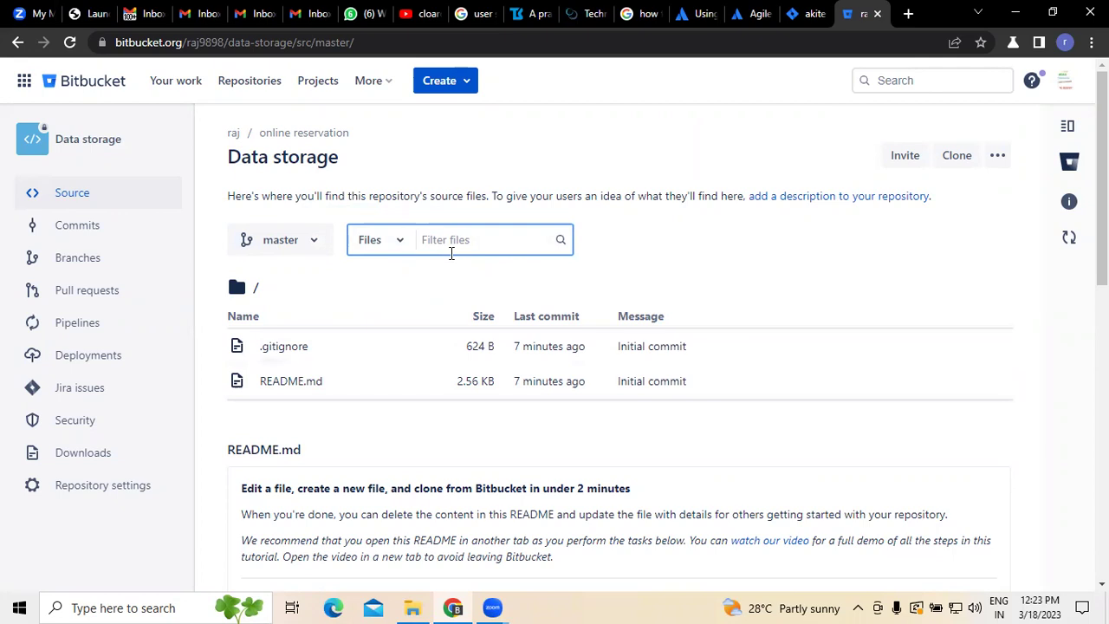
left_click(397, 252)
left_click(384, 299)
left_click(396, 251)
left_click(395, 277)
scroll(747, 442, "down", 10)
scroll(745, 443, "up", 10)
- Add a new file named "data type" to the Data storage repository on the master branch
left_click(997, 155)
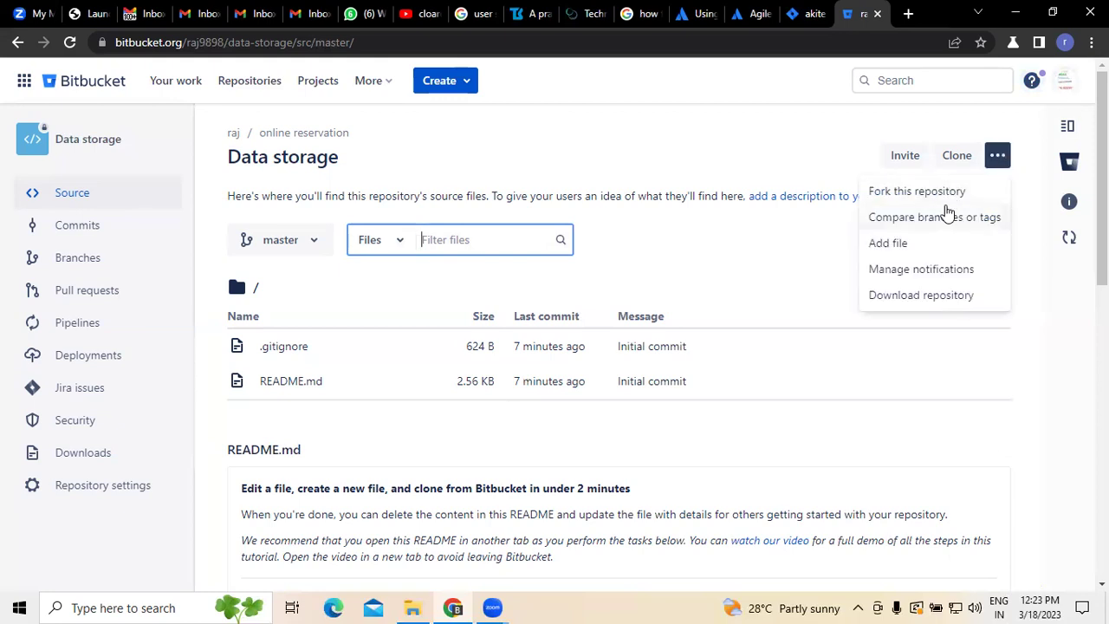
left_click(897, 249)
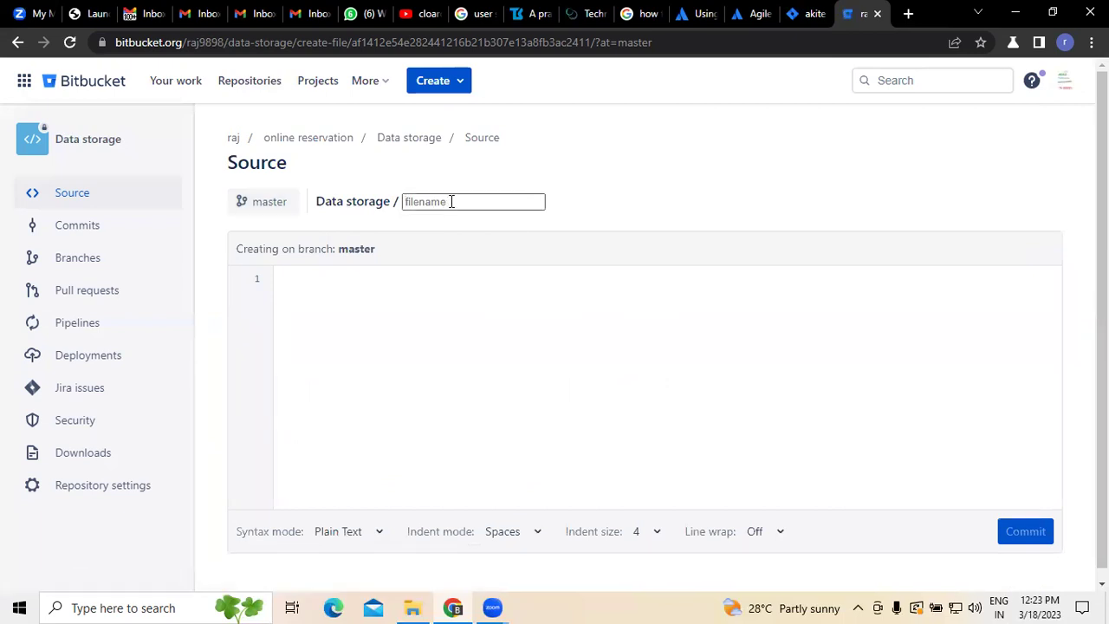
type("data type")
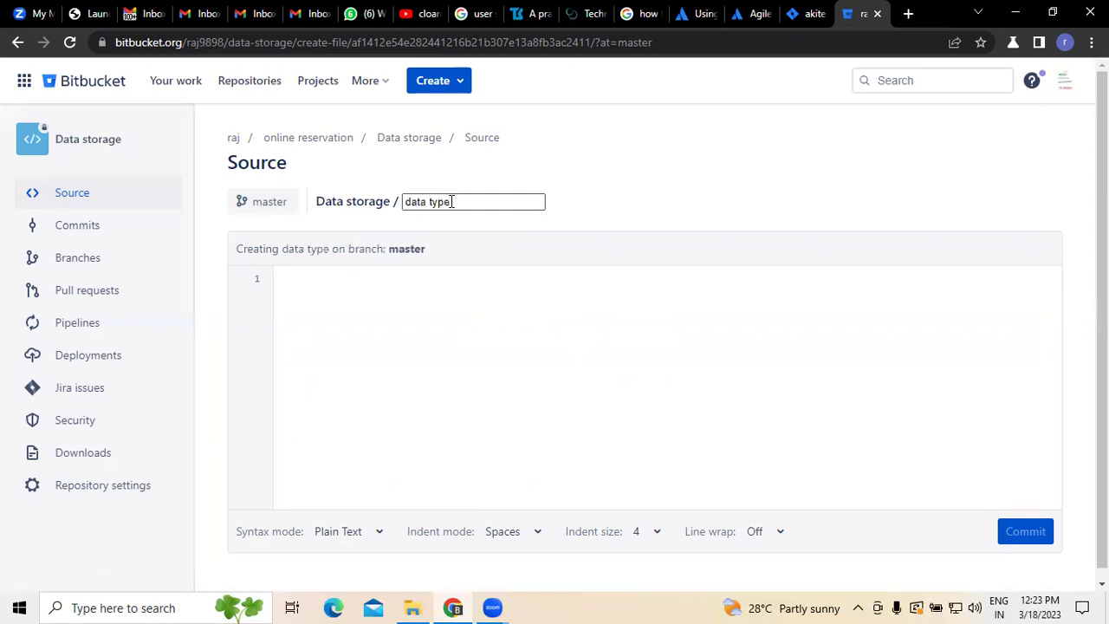
- Enter "This is a type of data which used to identify the different types of data which are existed" as the file's content
left_click(435, 309)
type("This is")
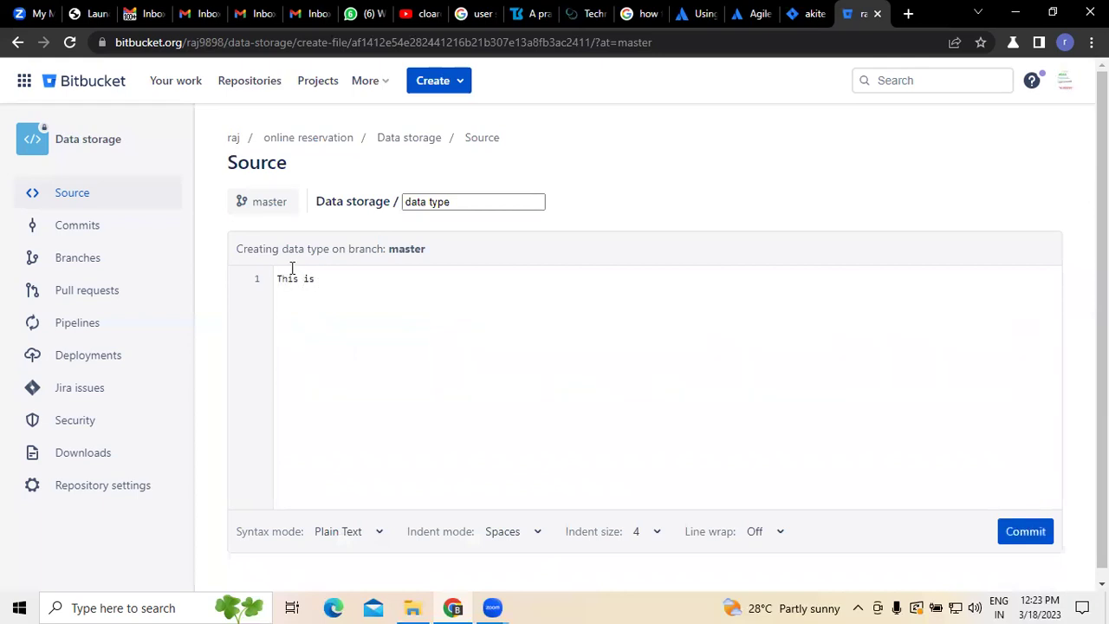
type(" a type of data which used to")
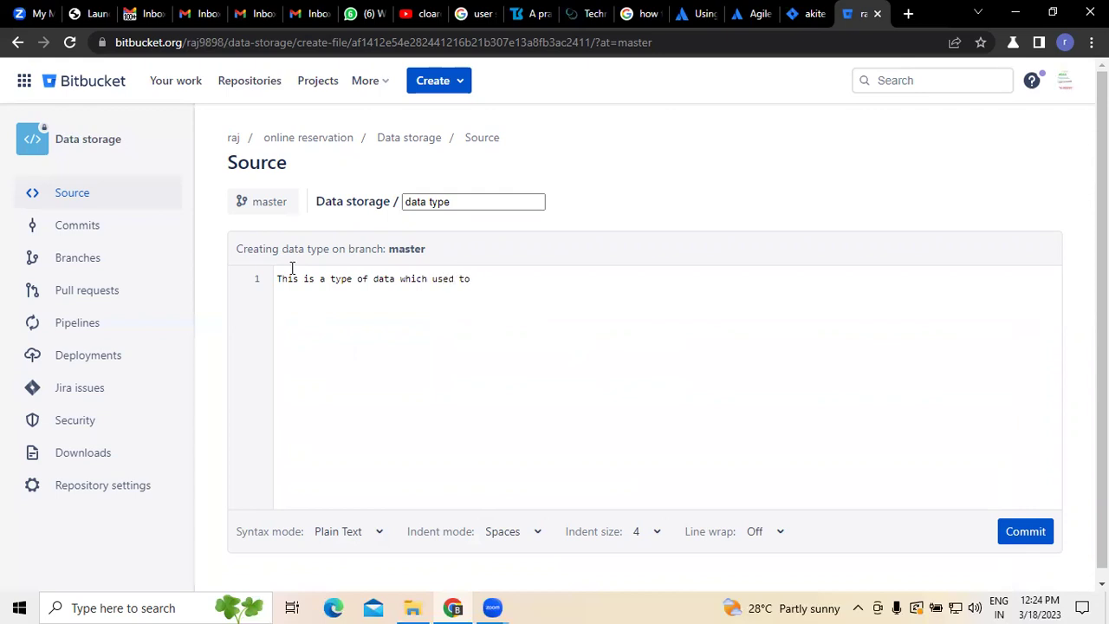
type("identify the different ty")
type("pes of data")
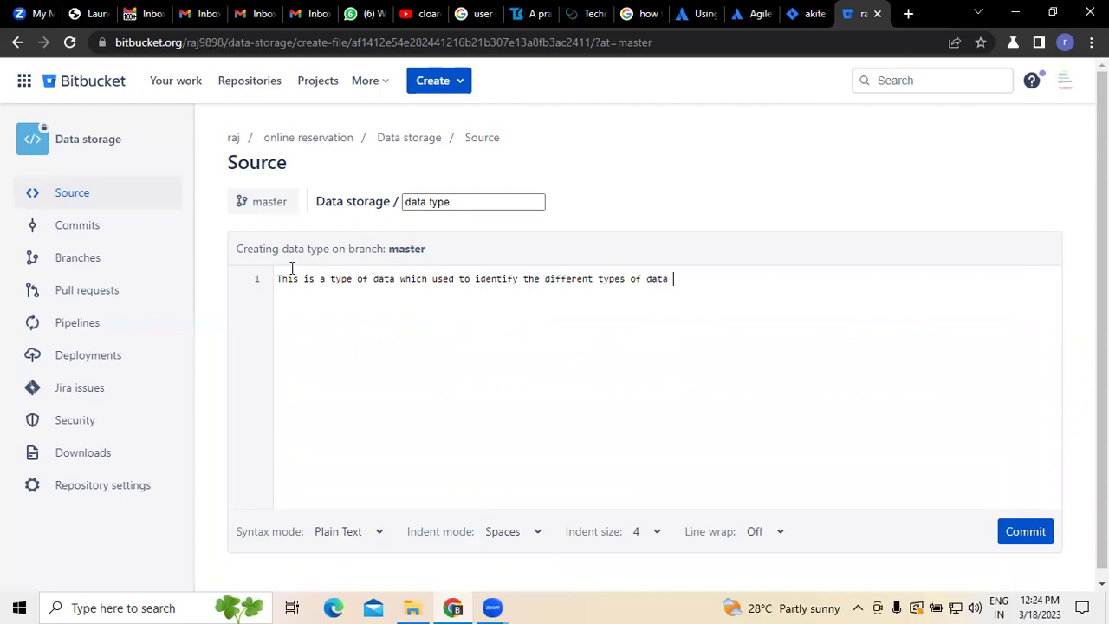
type("isted")
- Commit the new file with the default commit message and without creating a pull request
left_click(1023, 534)
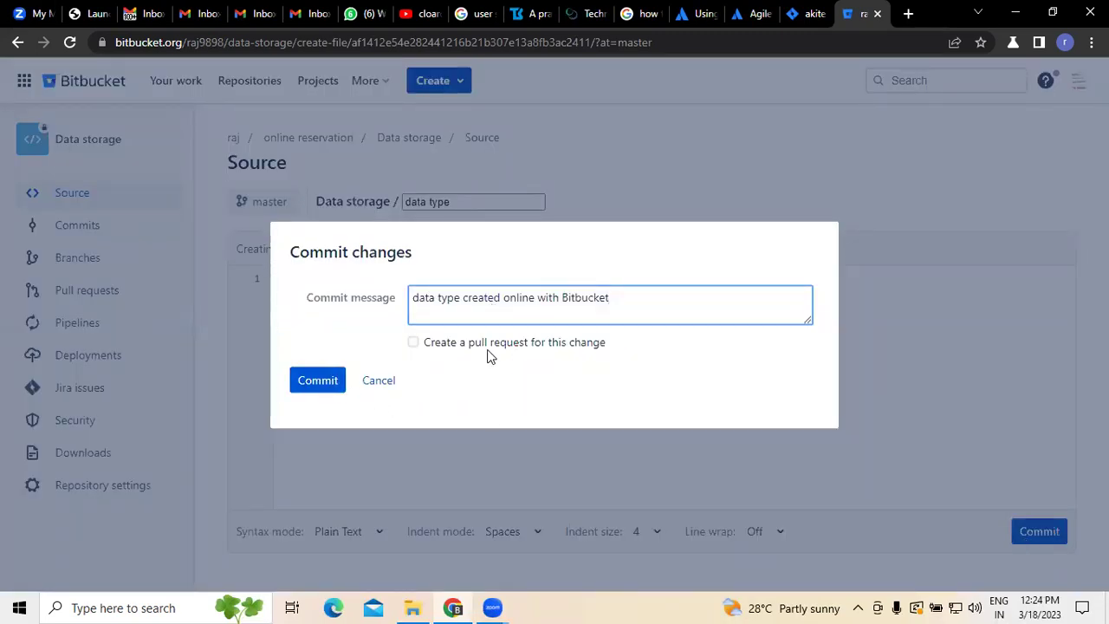
left_click(416, 343)
left_click(412, 291)
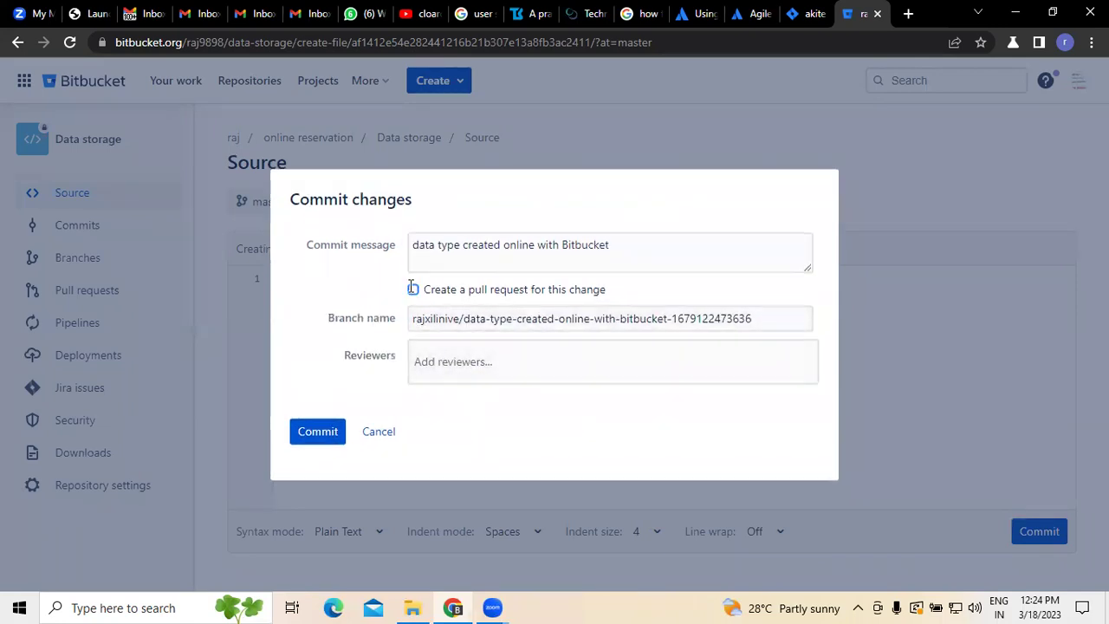
left_click(327, 386)
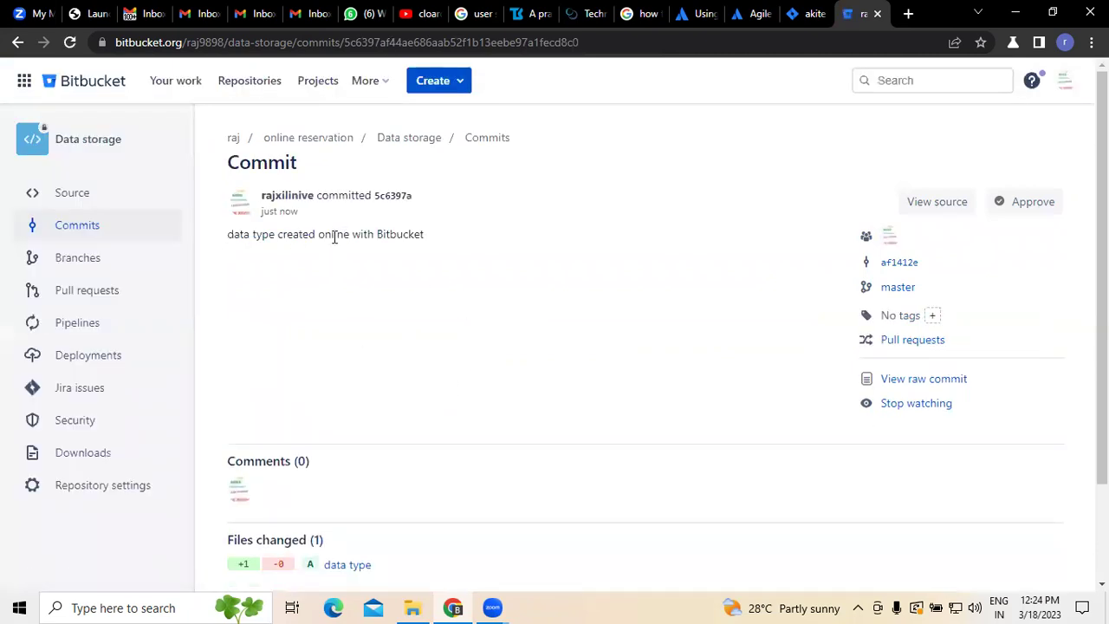
- Review the changed file in the commit details and approve the commit
scroll(377, 338, "down", 2)
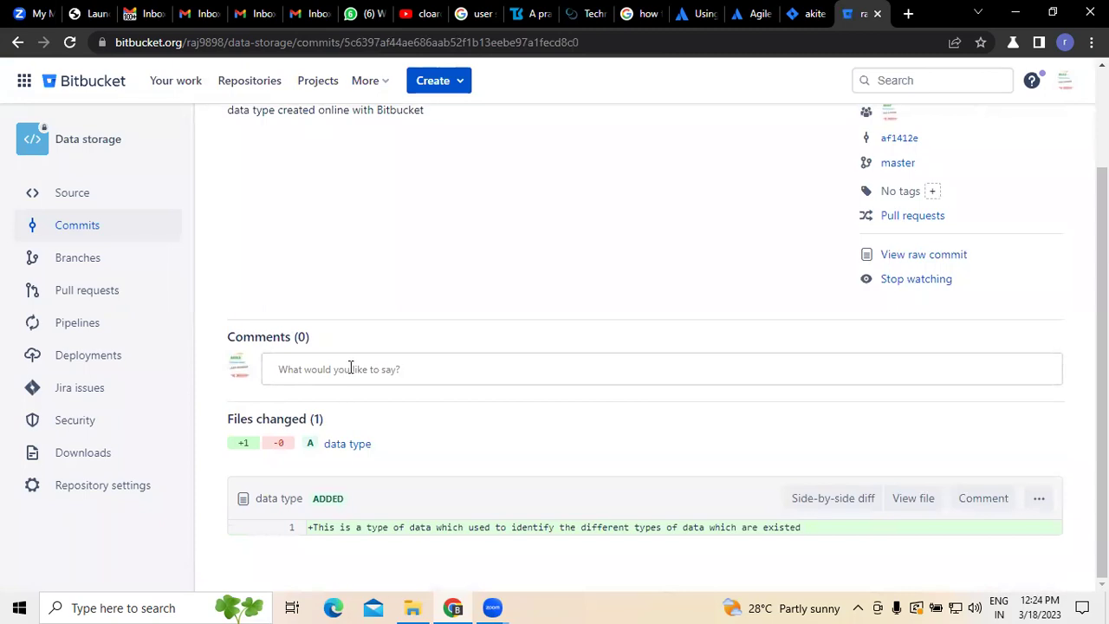
scroll(351, 369, "up", 2)
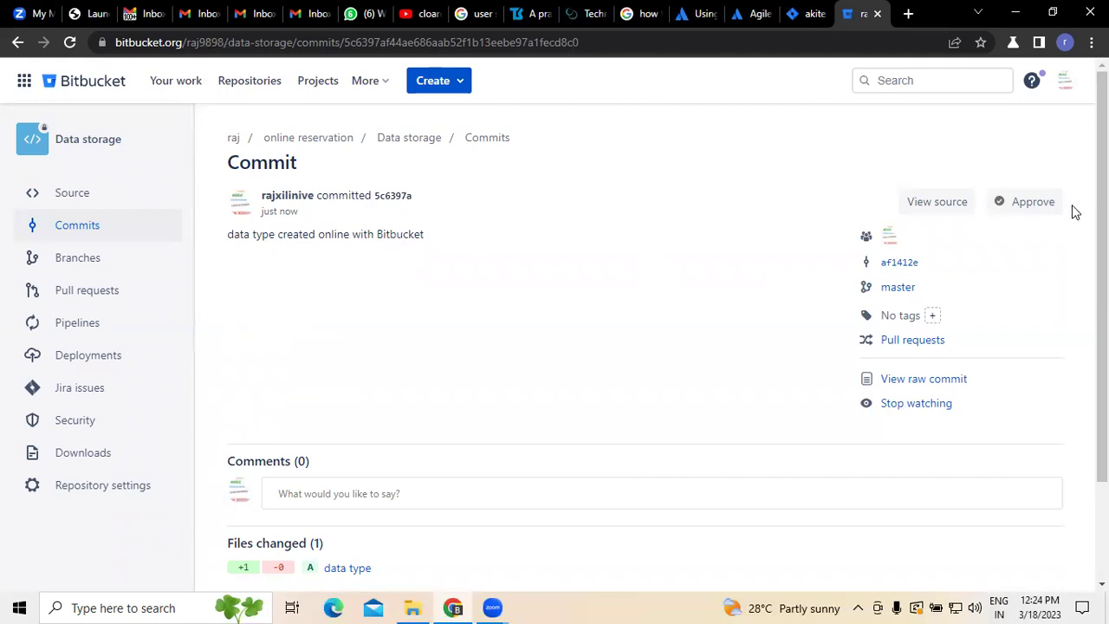
left_click(1028, 204)
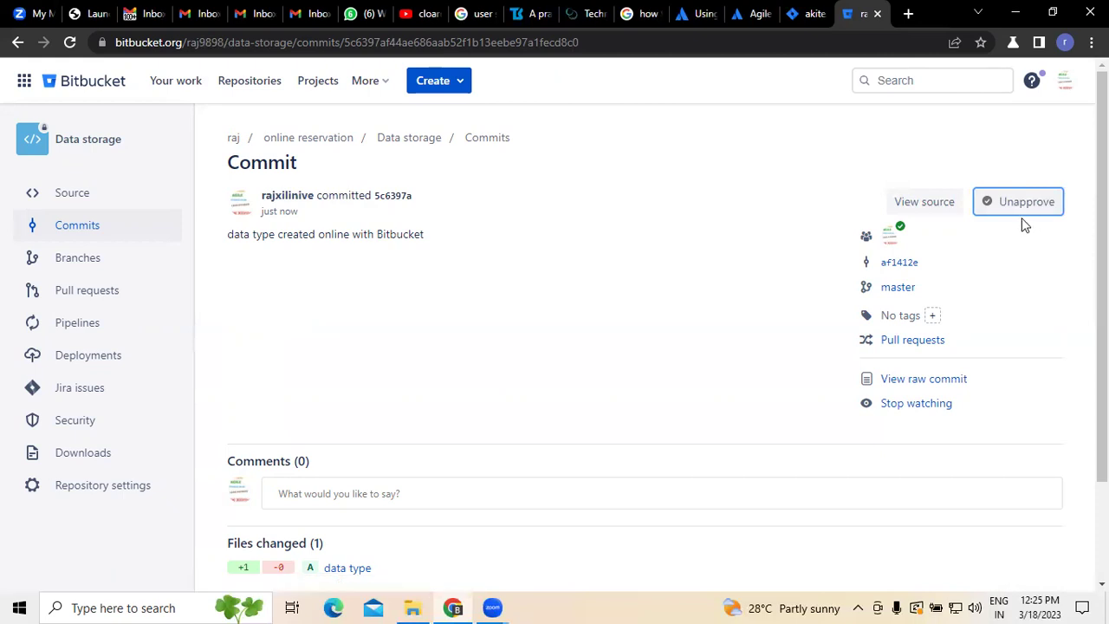
- View the source files of the commit and look over the repository's file list
left_click(936, 212)
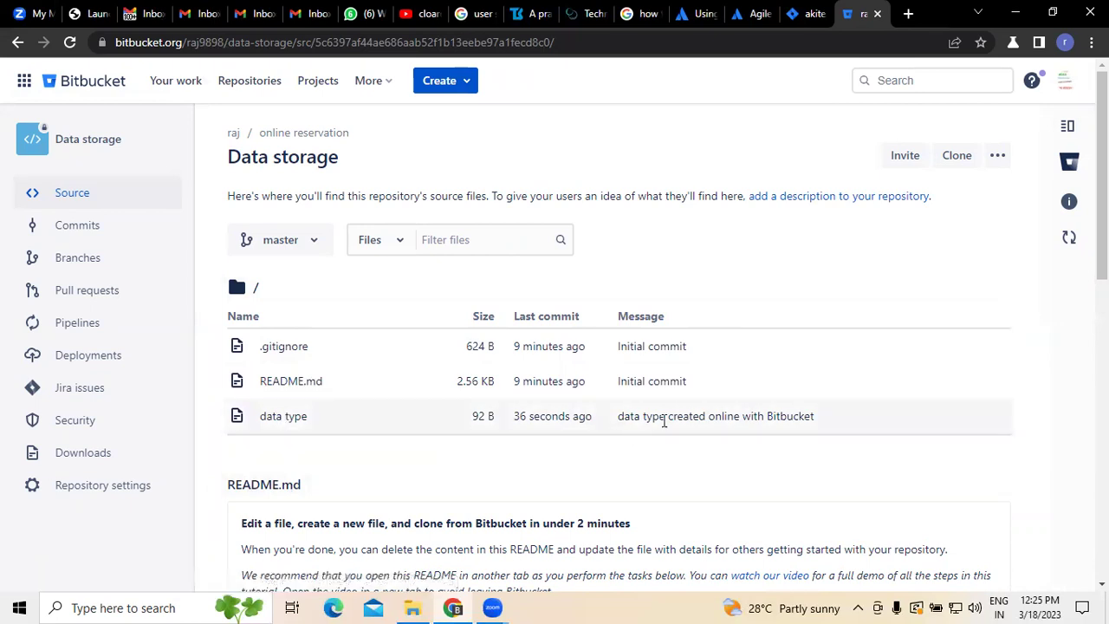
scroll(470, 425, "down", 2)
scroll(535, 389, "up", 2)
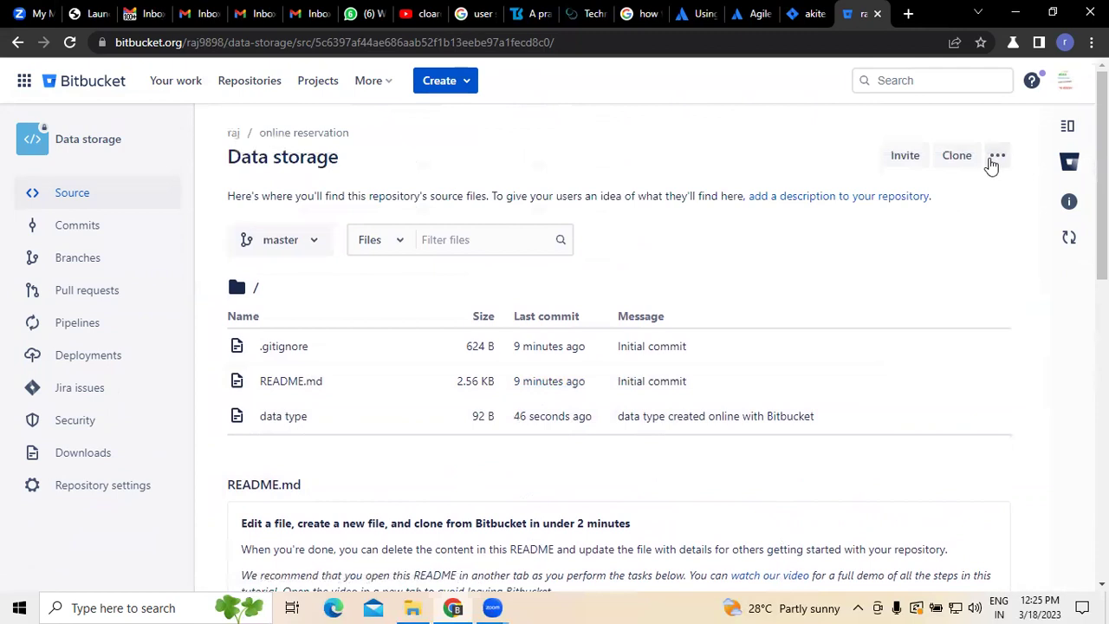
- Subscribe to notifications about all pull requests in the repository's notification settings
left_click(995, 159)
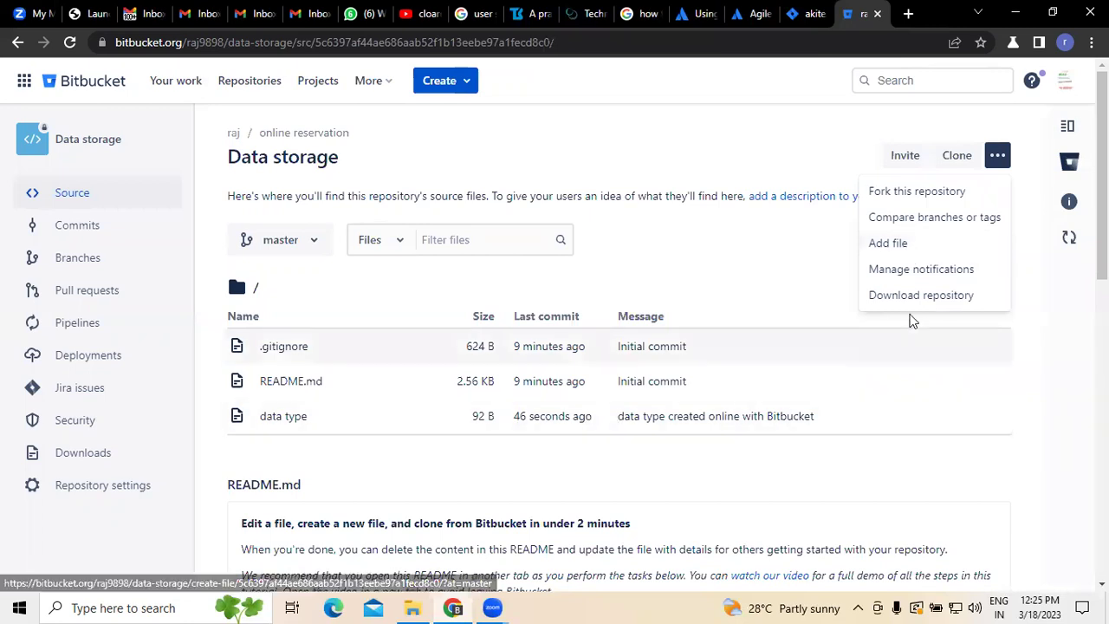
left_click(920, 276)
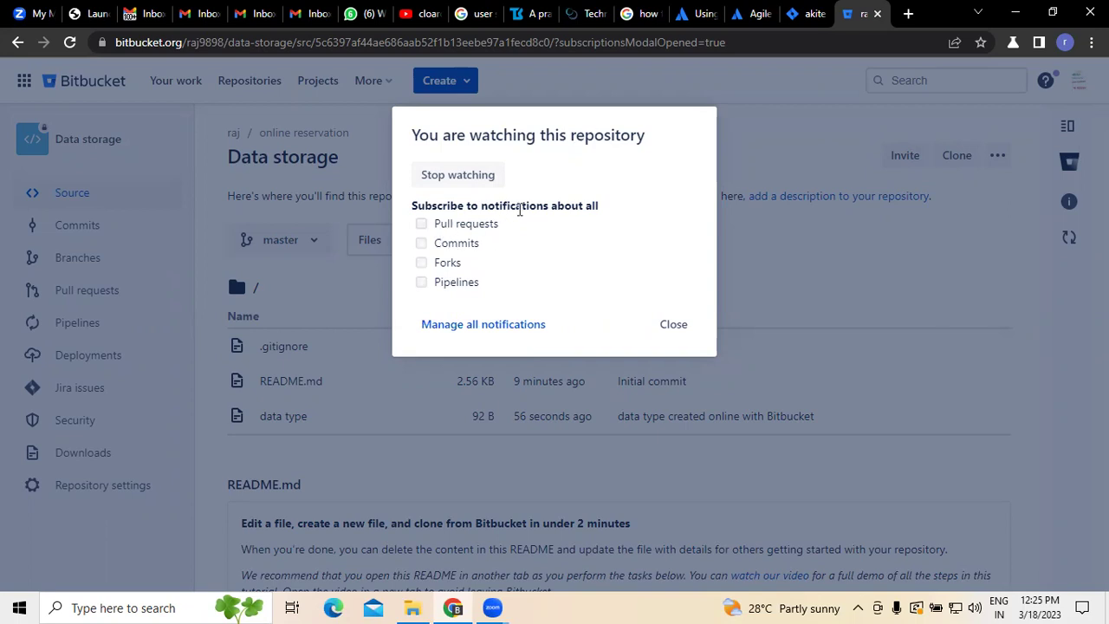
left_click(421, 223)
left_click(677, 326)
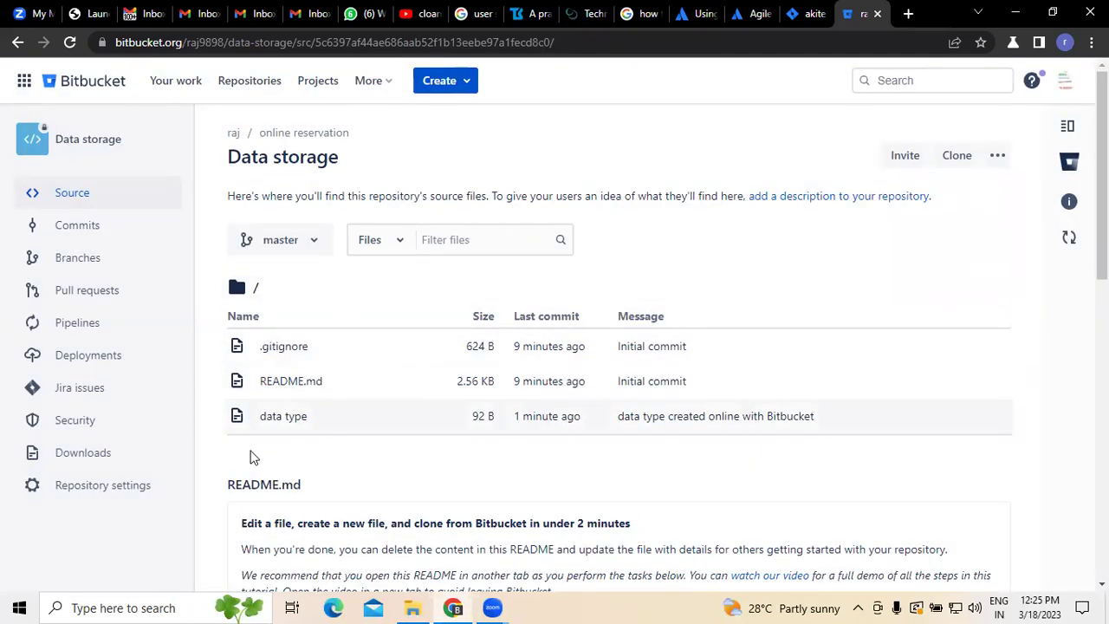
- View the commit history of the Data storage repository
left_click(997, 155)
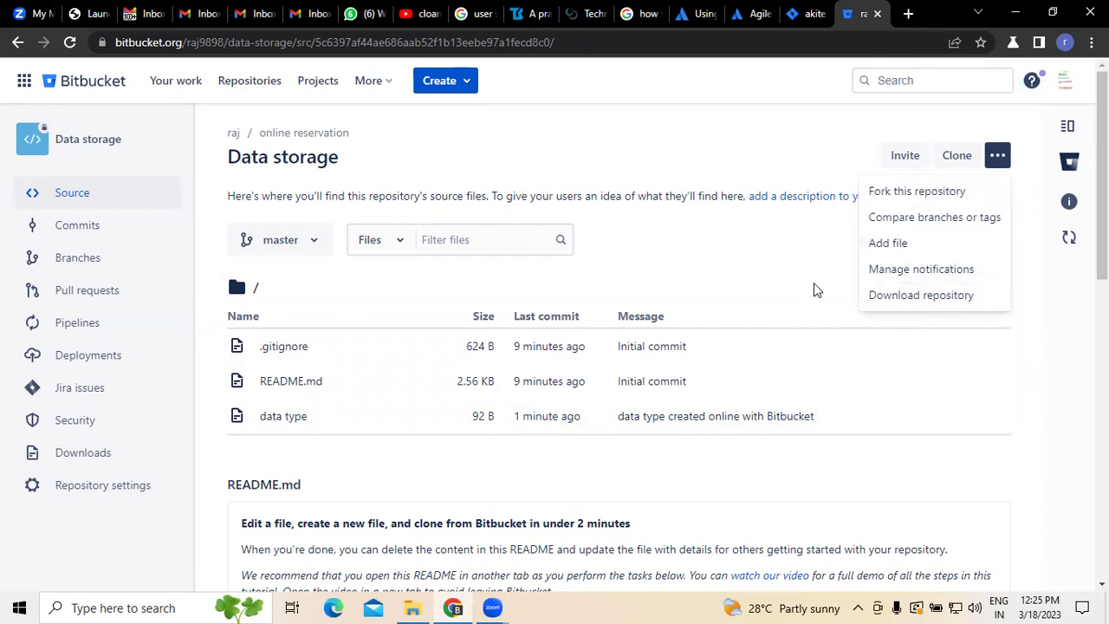
left_click(729, 182)
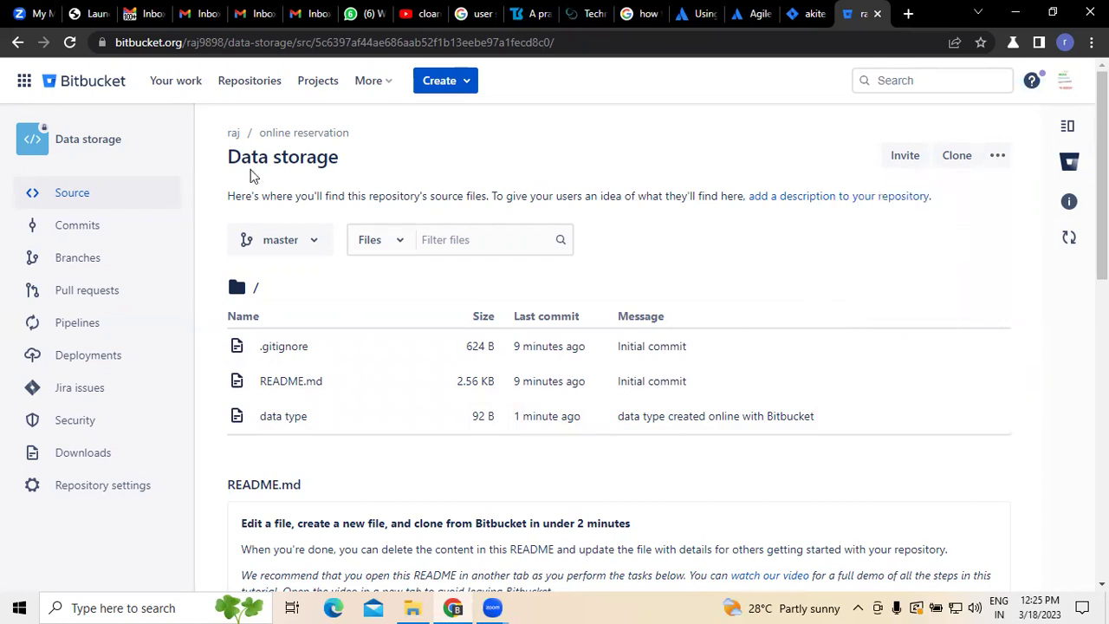
left_click(90, 235)
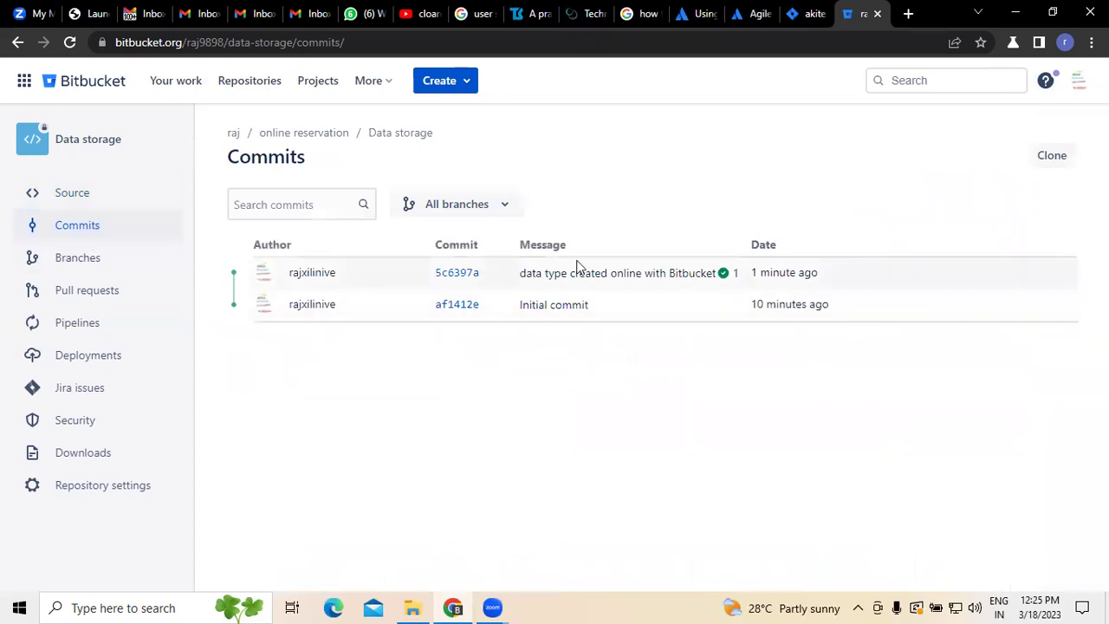
- Start a new branch from the repository's branch list, with type Feature and master as its source branch
left_click(84, 268)
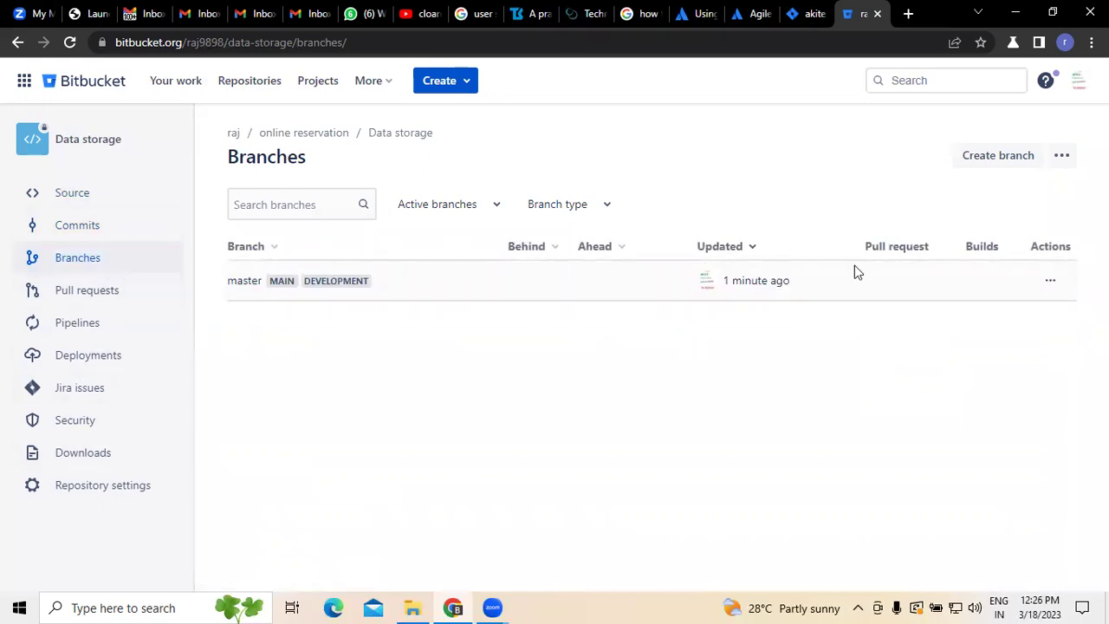
left_click(1060, 158)
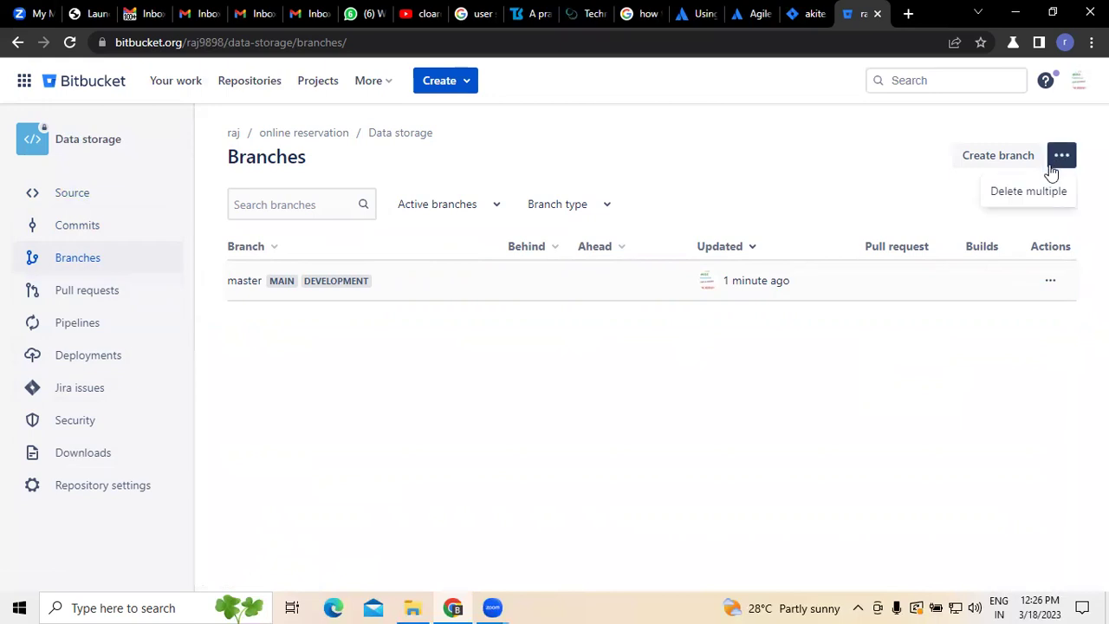
left_click(993, 152)
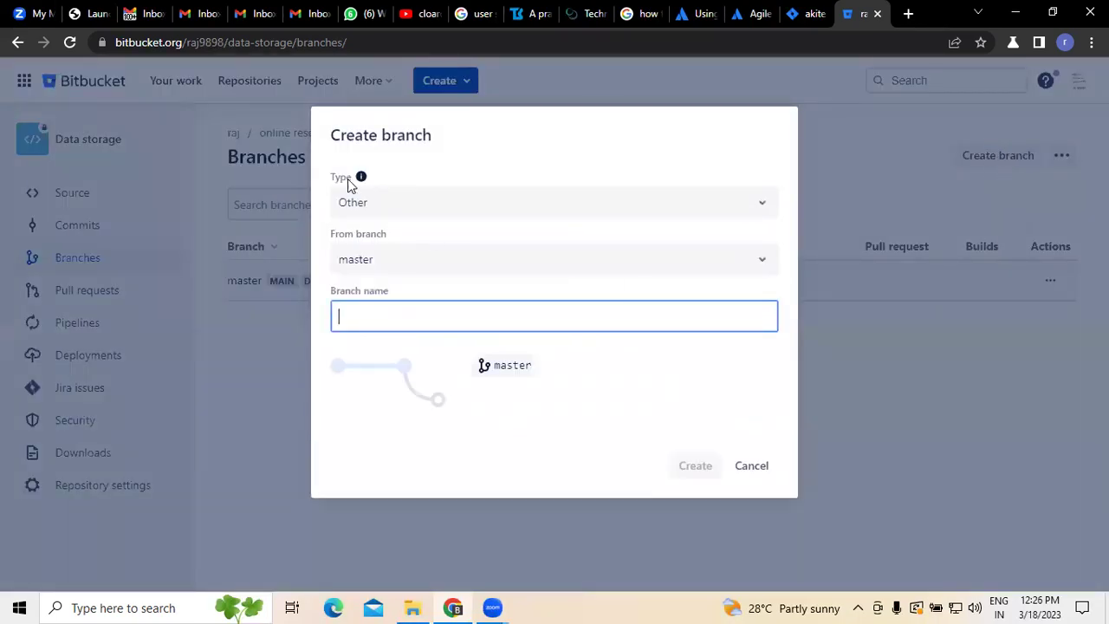
left_click(770, 209)
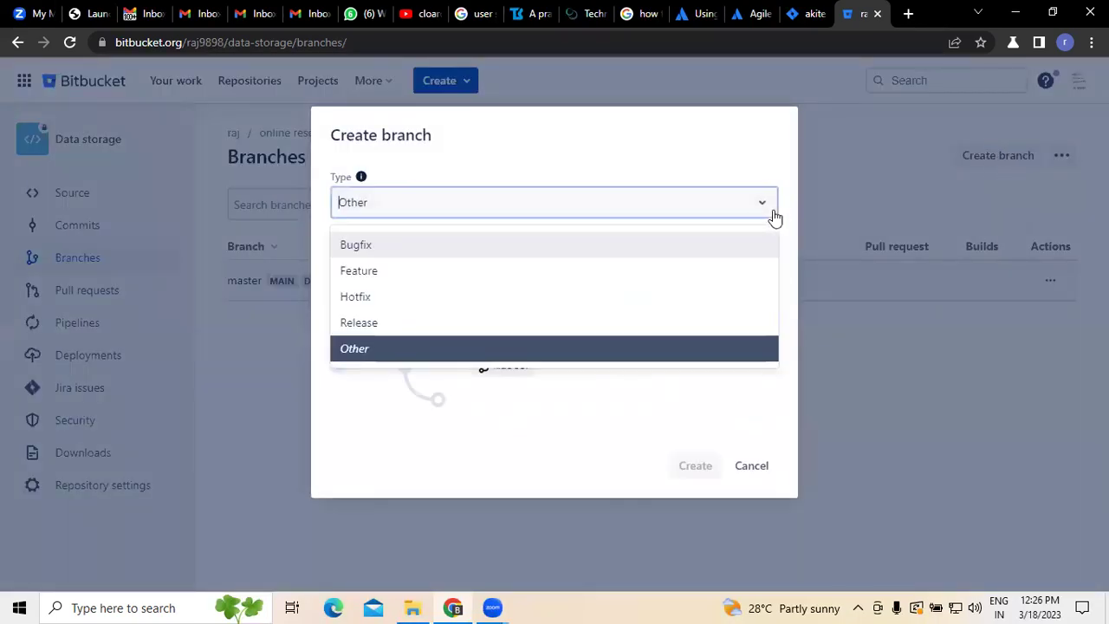
left_click(390, 270)
left_click(760, 262)
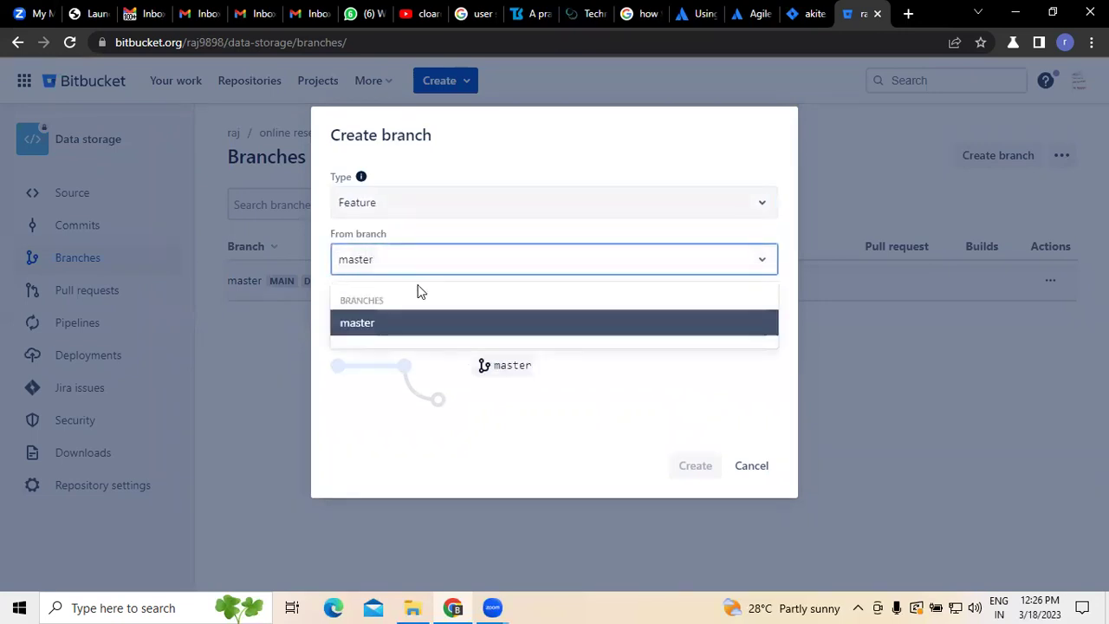
left_click(368, 271)
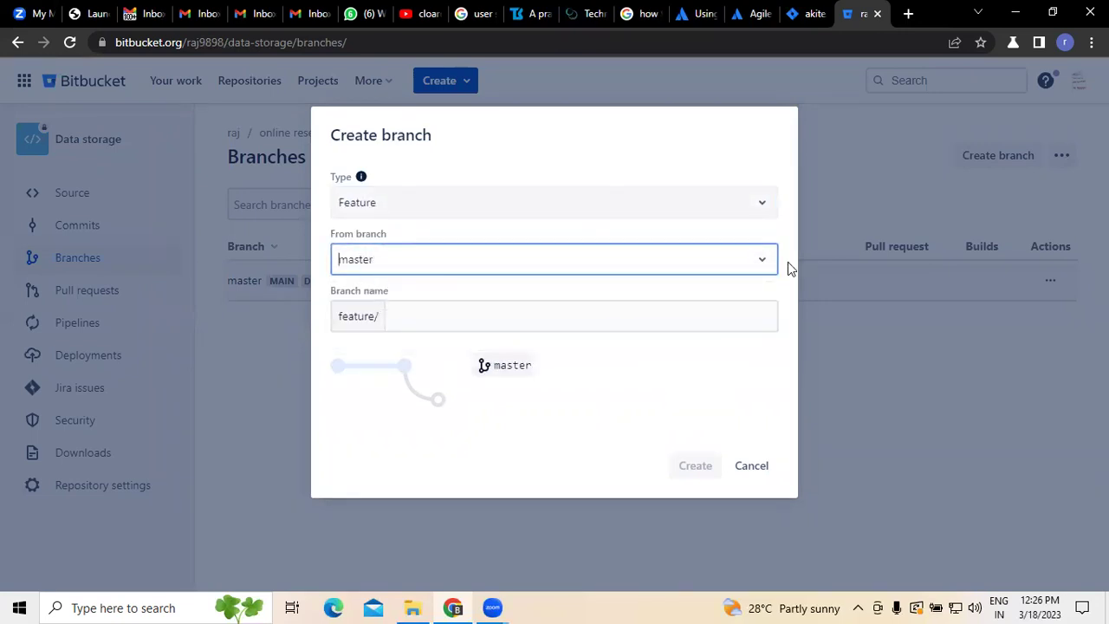
left_click(768, 265)
left_click(355, 323)
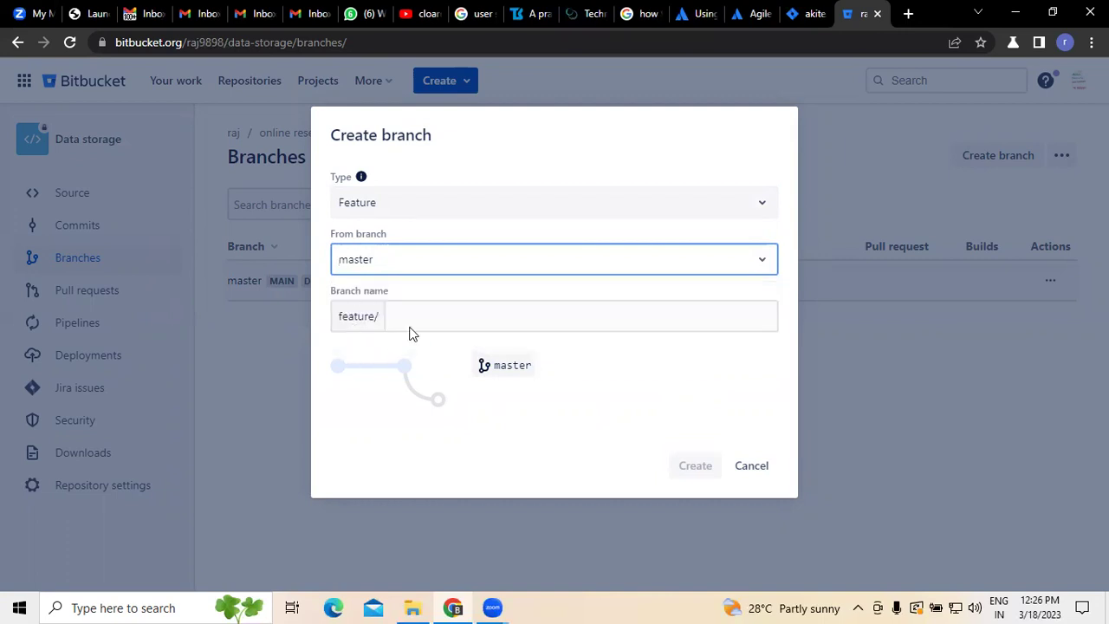
- Name the new feature branch "sign up" and create it
left_click(437, 318)
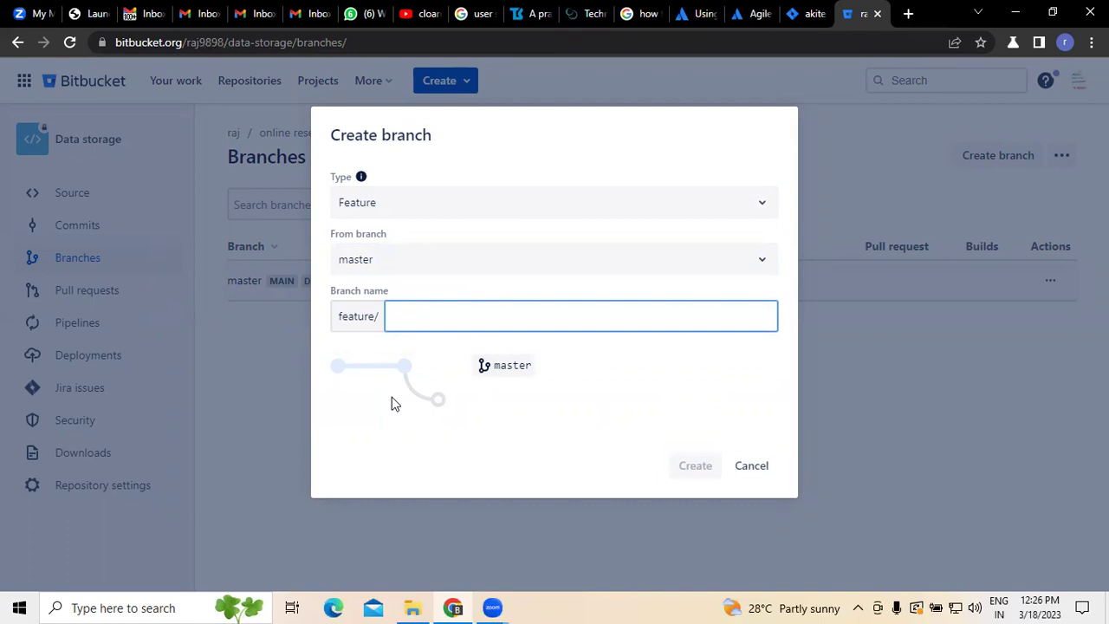
type("sign up")
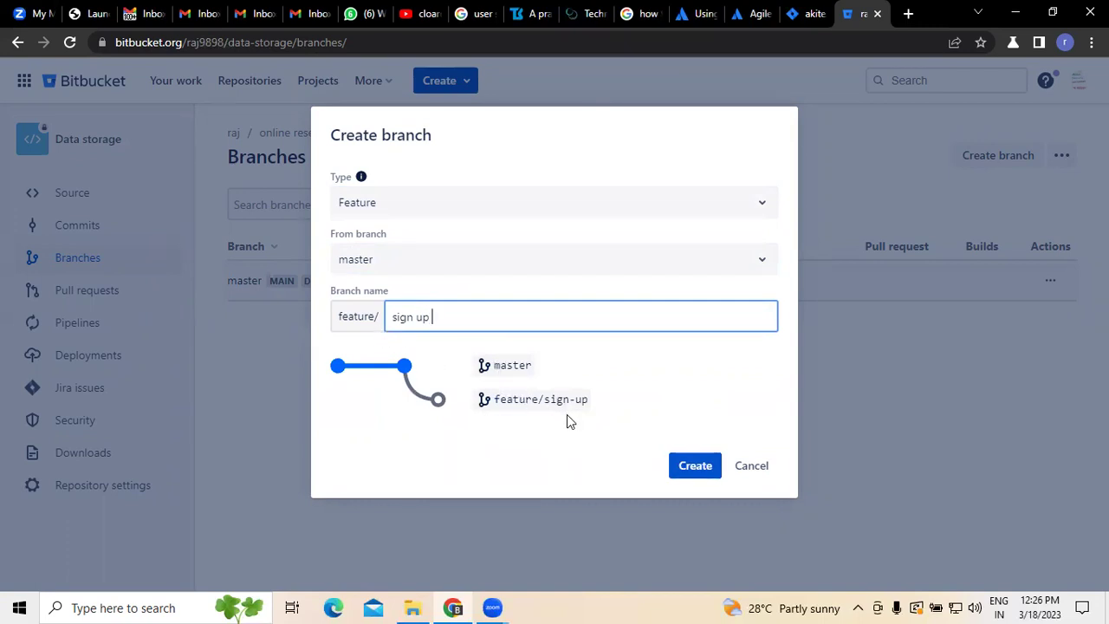
left_click(693, 472)
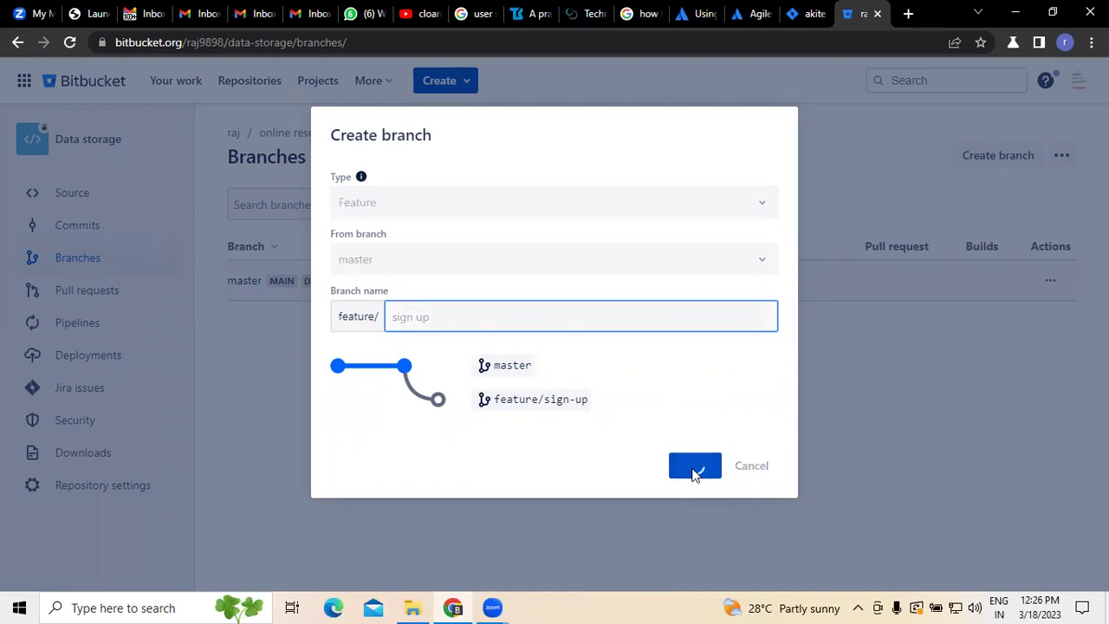